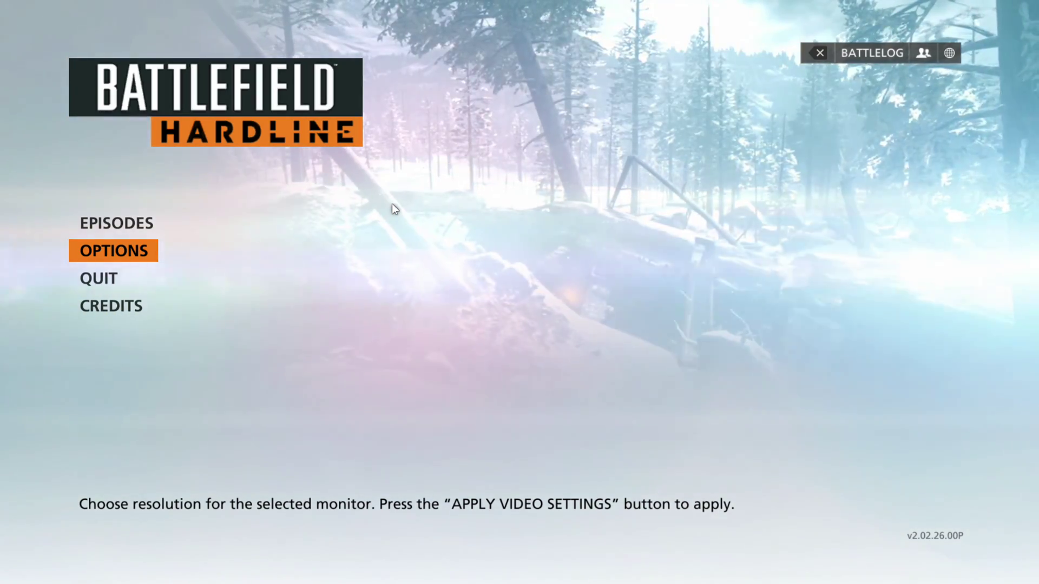
Open the developer console over the main menu with the tilde key.
{"action": "key", "text": "grave"}
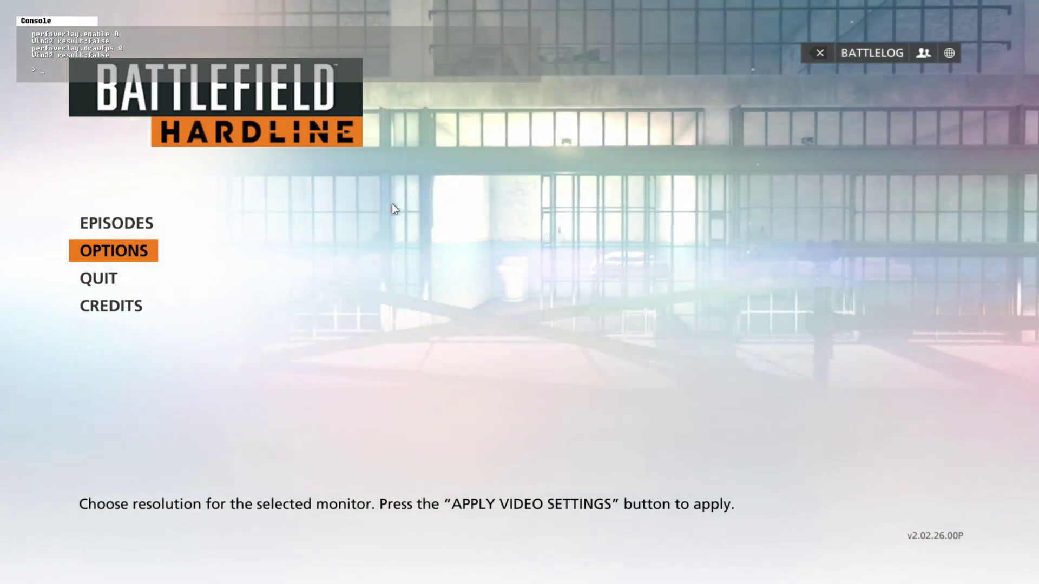
Run perfoverlay.enable 1, then reopen the console with perfoverlay.drawfps 1 entered.
{"action": "type", "text": "per"}
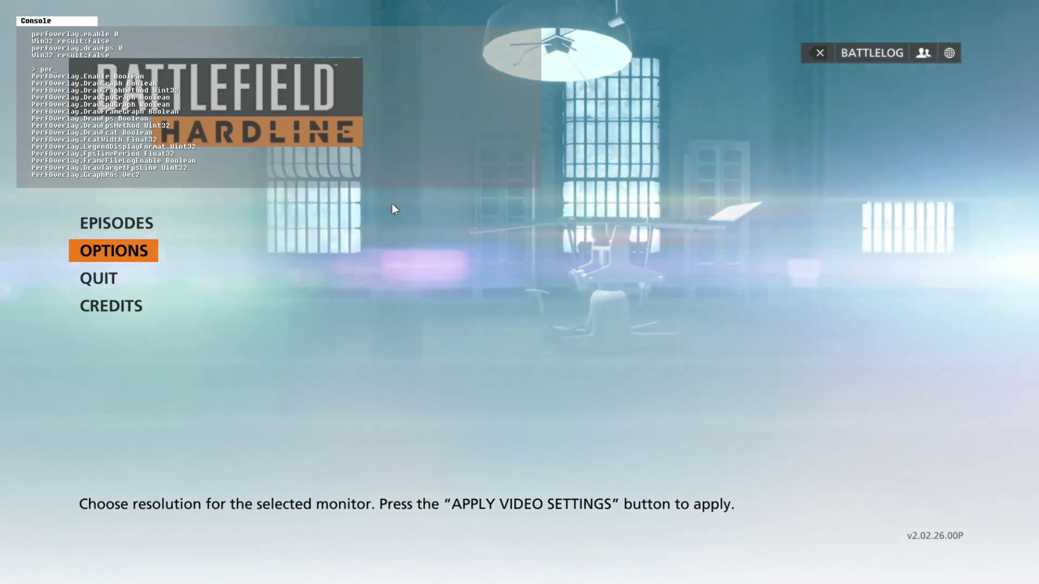
{"action": "type", "text": "f"}
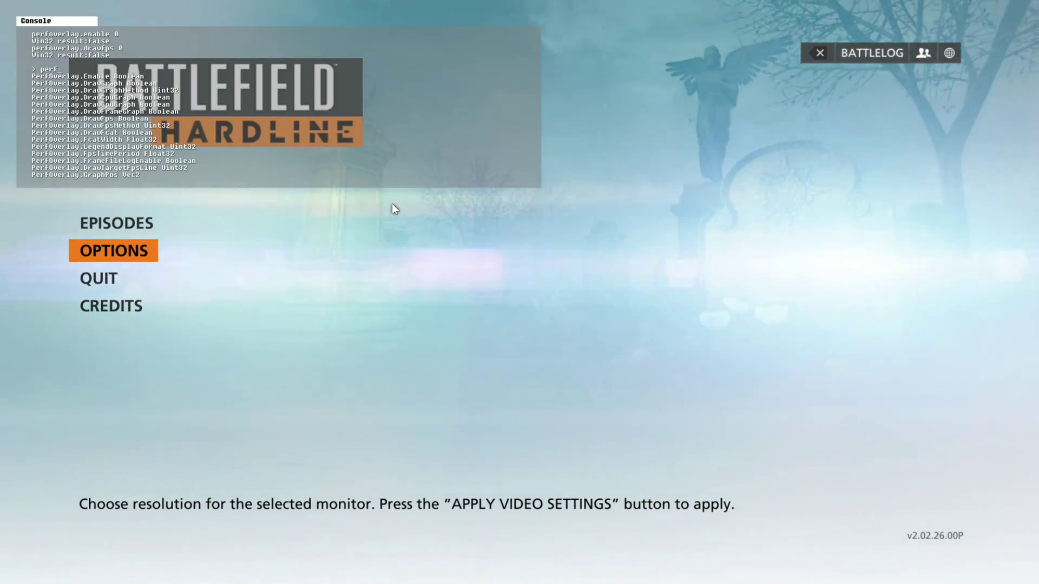
{"action": "type", "text": "overlay"}
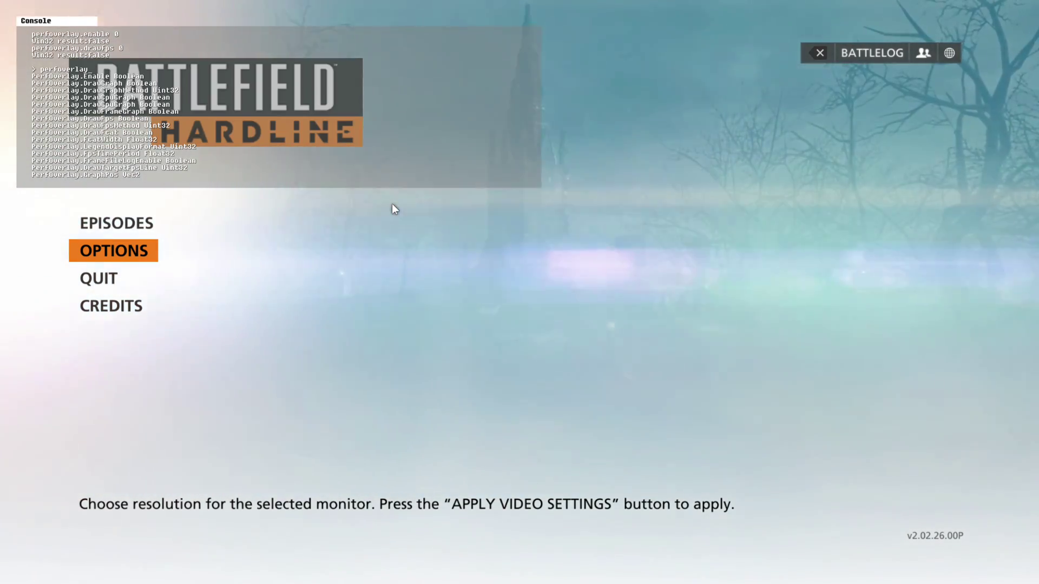
{"action": "type", "text": "."}
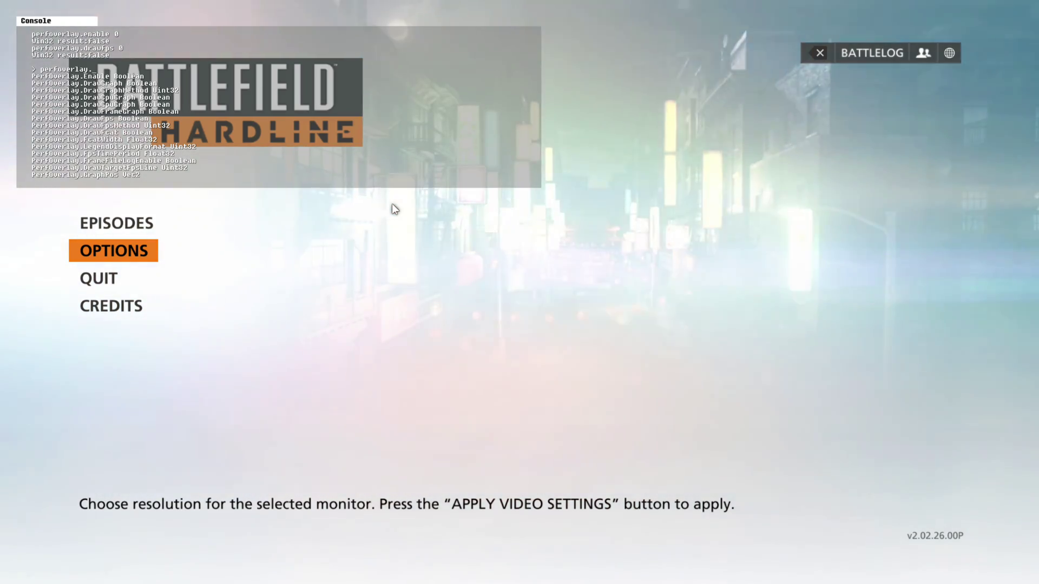
{"action": "type", "text": "enable 1"}
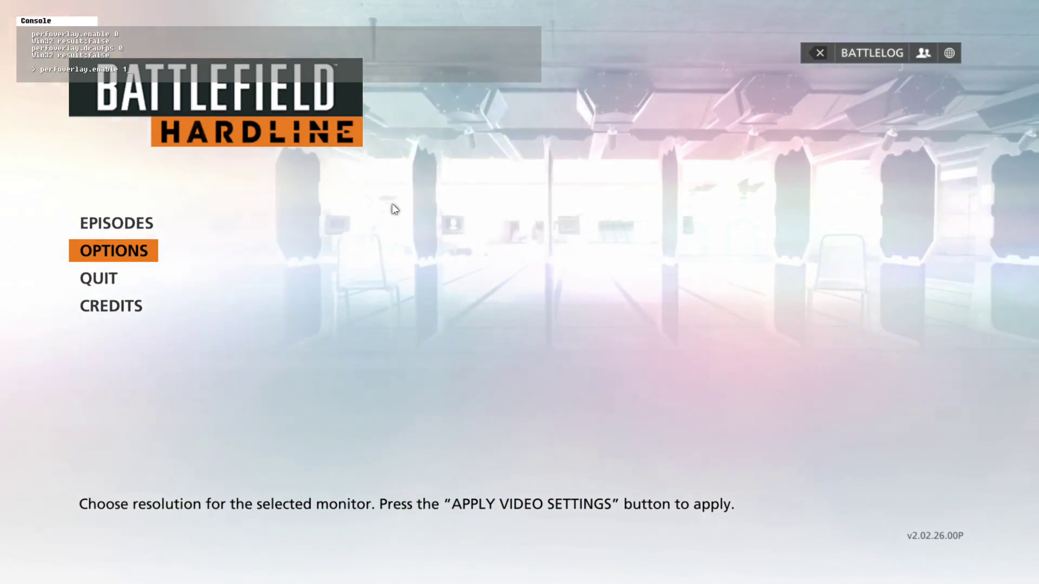
{"action": "key", "text": "Return"}
{"action": "key", "text": "grave"}
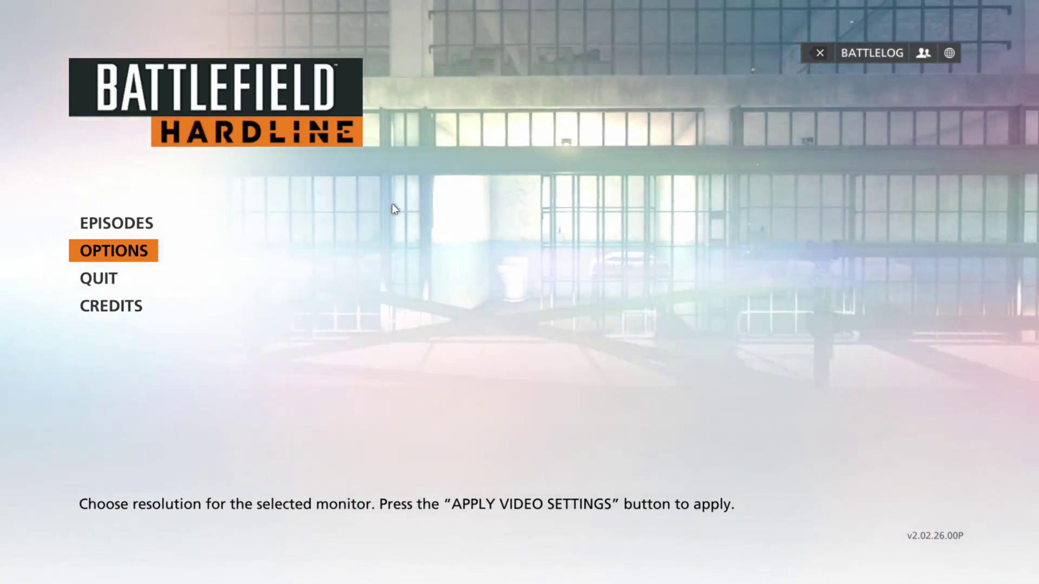
{"action": "key", "text": "grave"}
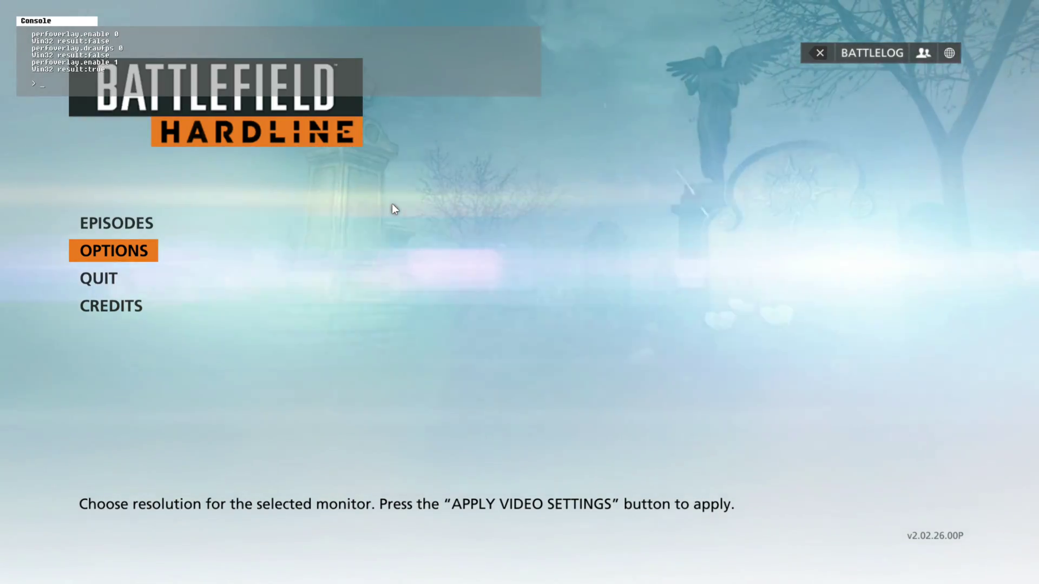
{"action": "type", "text": "per"}
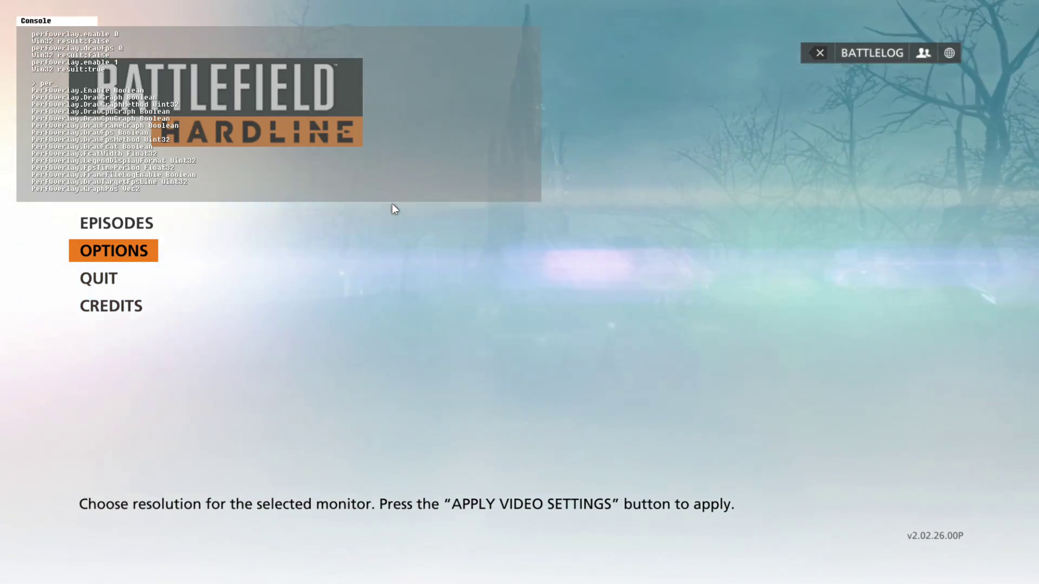
{"action": "type", "text": "foverlay"}
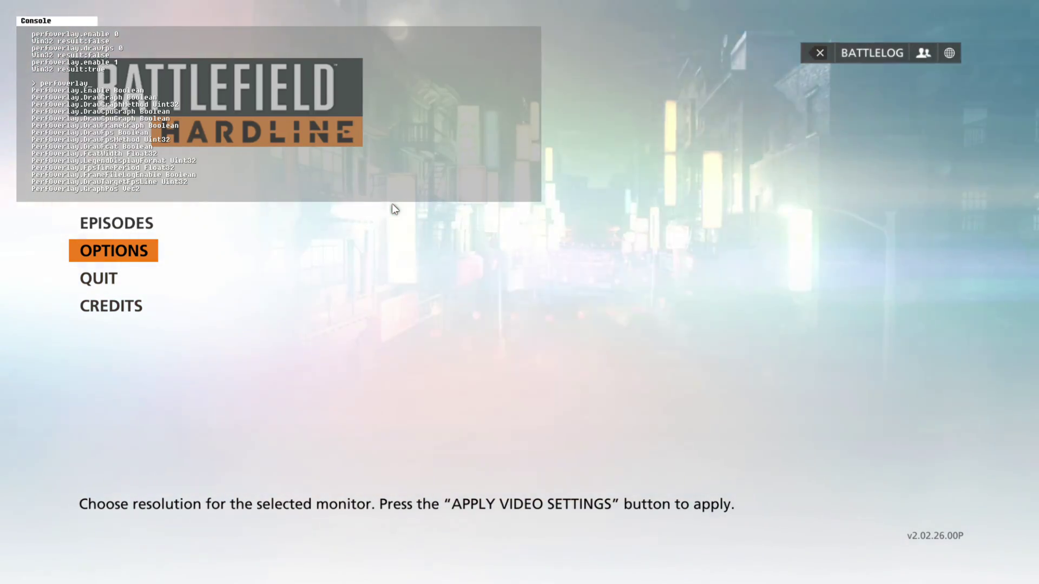
{"action": "type", "text": "."}
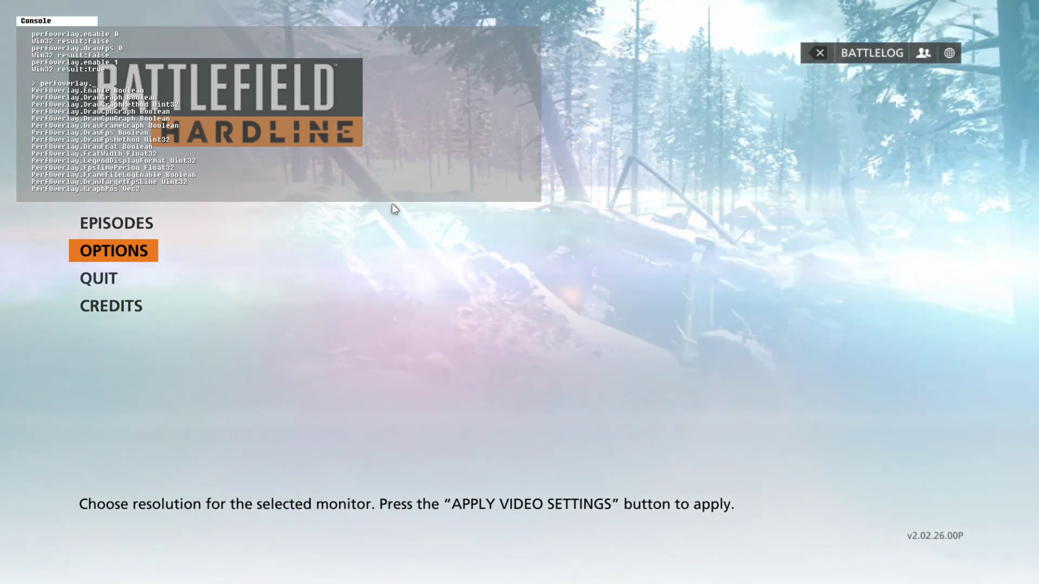
{"action": "type", "text": "d"}
{"action": "type", "text": "rawfps"}
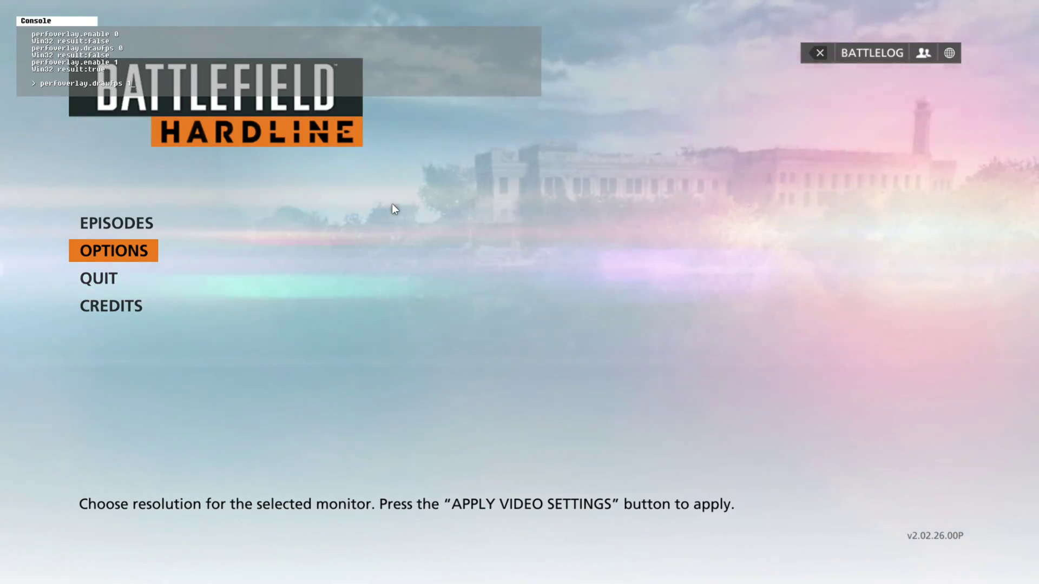
{"action": "type", "text": " 1"}
Run perfoverlay.drawfps 1 to show the green 120 FPS counter, then enter perfoverlay.fps.
{"action": "key", "text": "Return"}
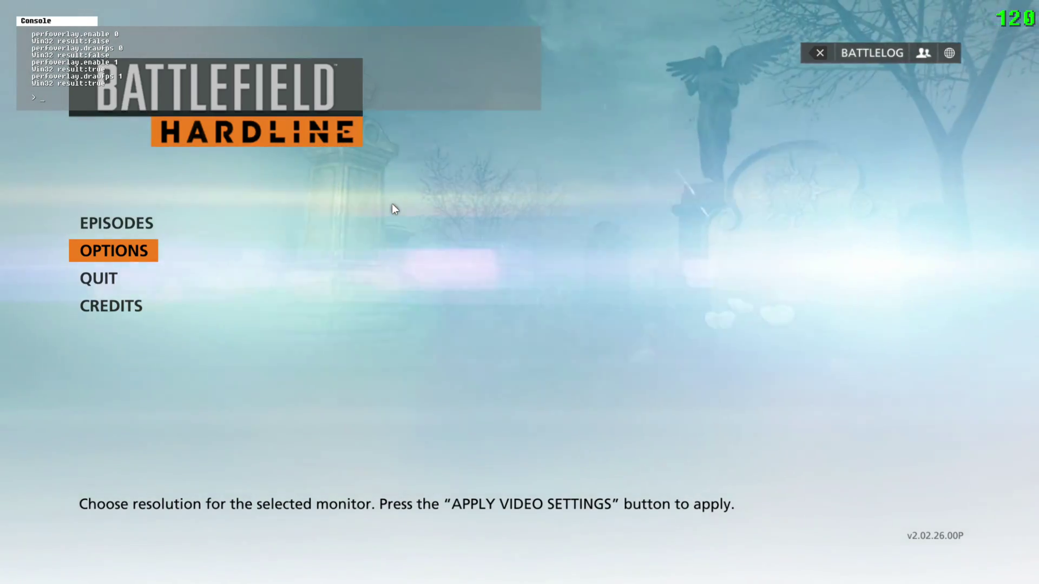
{"action": "type", "text": "perfoverlay"}
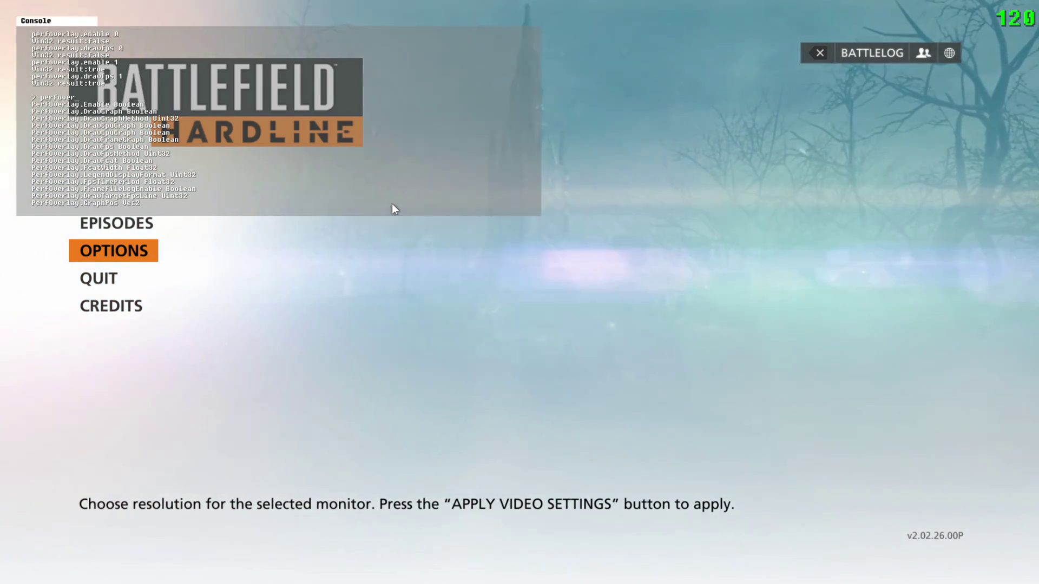
{"action": "type", "text": "."}
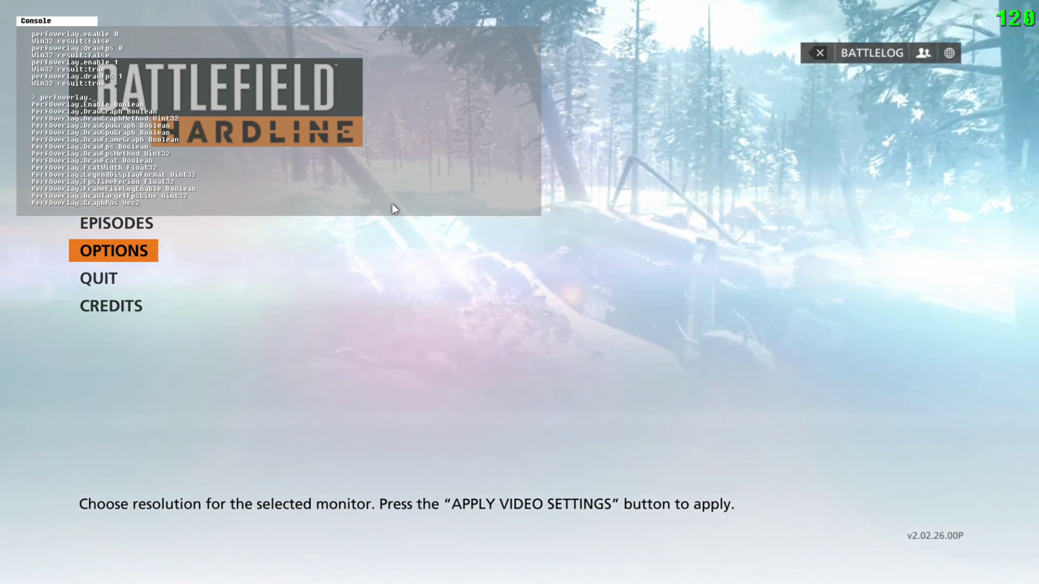
{"action": "type", "text": "fps"}
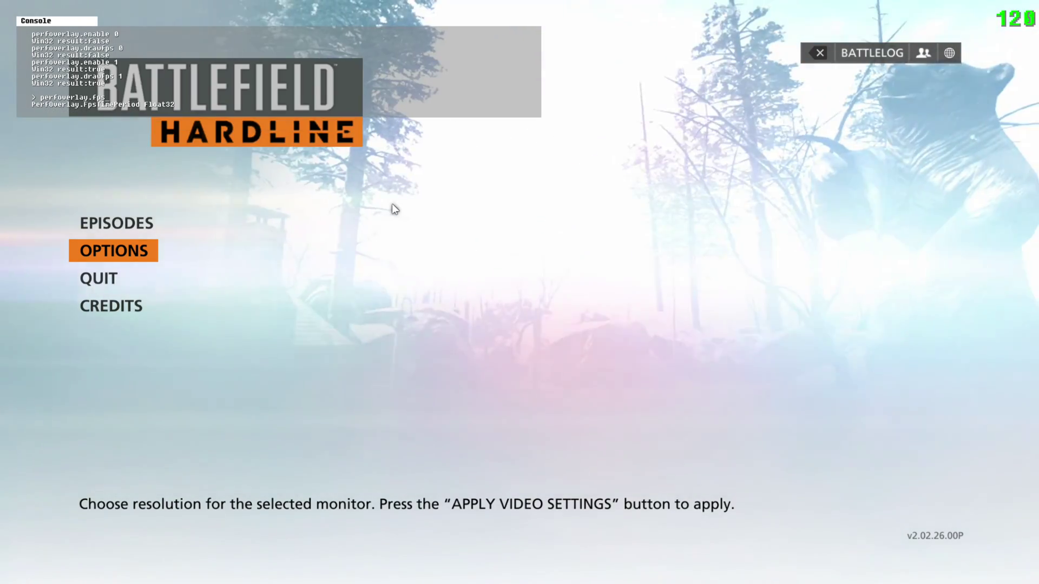
Trim the console line back to 'perfoverlay.' to browse PerfOverlay suggestions, then clear it.
{"action": "key", "text": "BackSpace"}
{"action": "key", "text": "BackSpace"}
{"action": "key", "text": "BackSpace"}
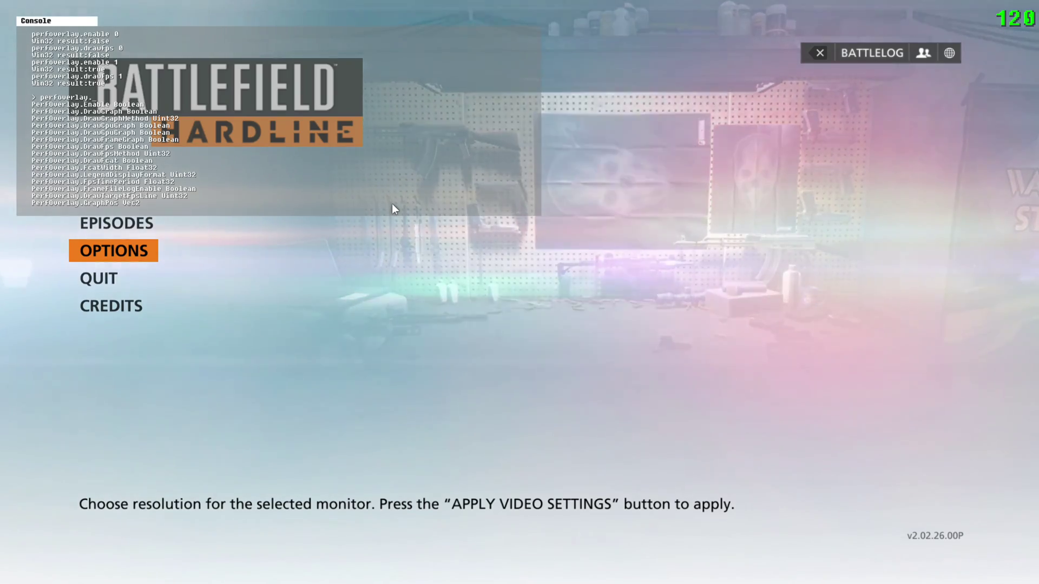
{"action": "type", "text": "d"}
{"action": "type", "text": "raw"}
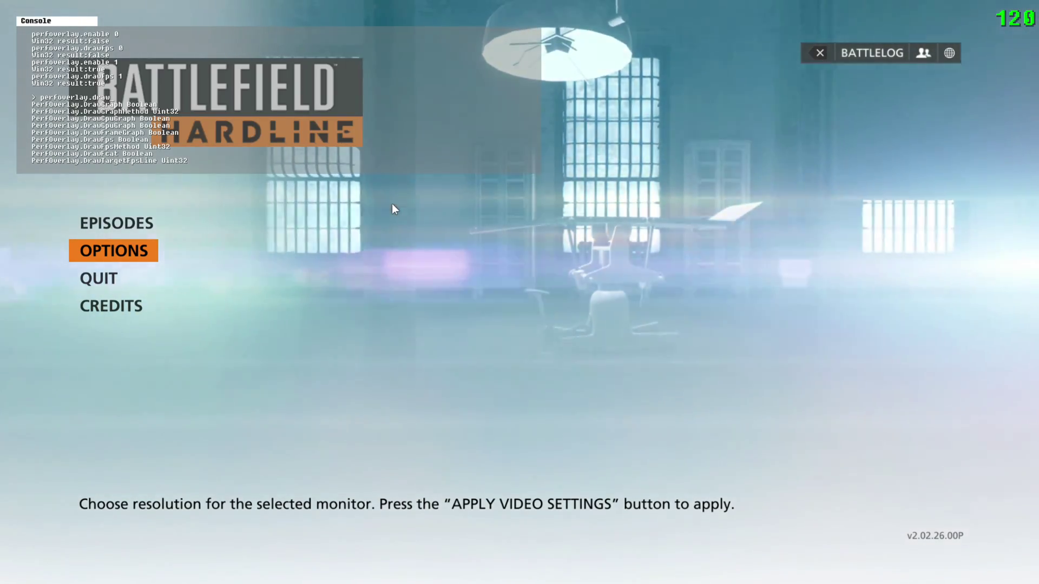
{"action": "type", "text": "fps"}
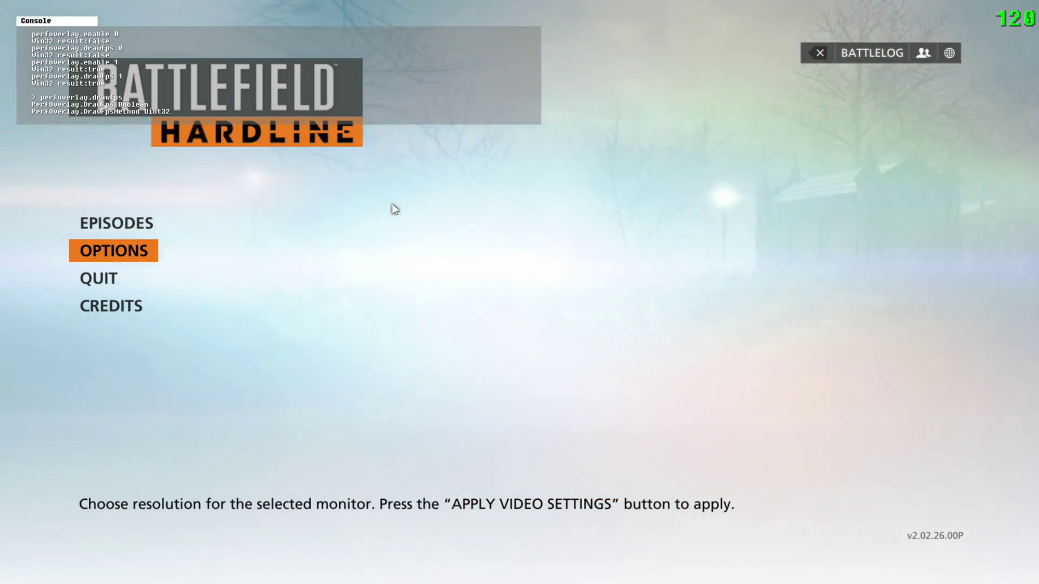
{"action": "key", "text": "BackSpace"}
{"action": "key", "text": "BackSpace"}
{"action": "key", "text": "BackSpace"}
{"action": "key", "text": "BackSpace"}
{"action": "key", "text": "BackSpace"}
{"action": "key", "text": "BackSpace"}
{"action": "key", "text": "BackSpace"}
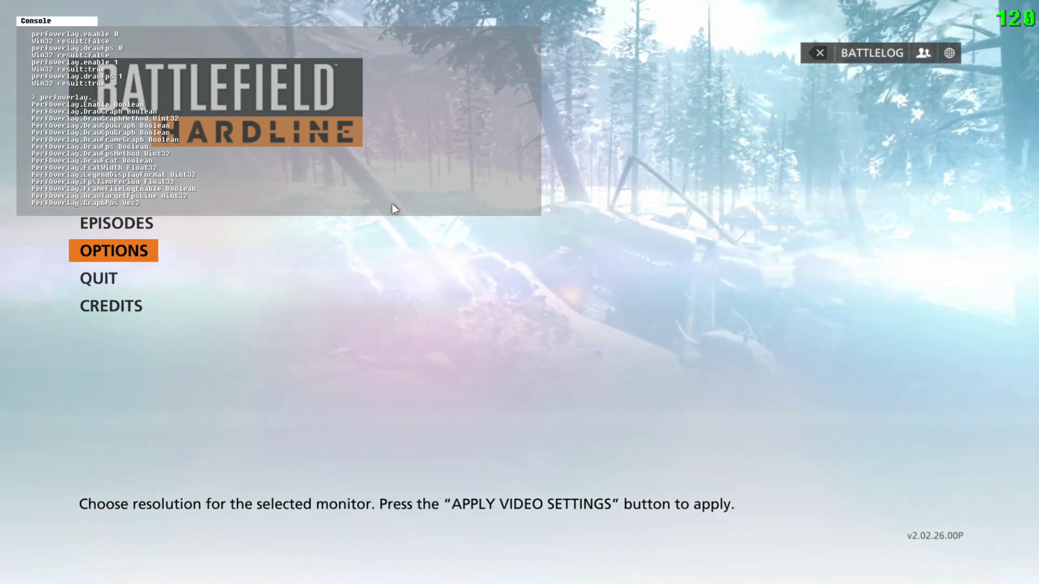
{"action": "type", "text": "fps"}
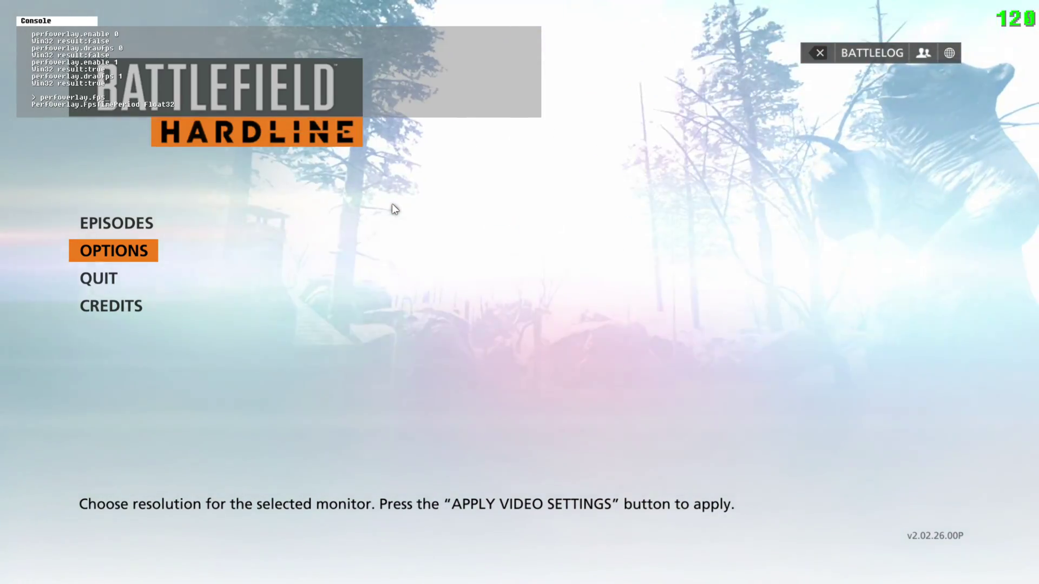
{"action": "type", "text": "scal"}
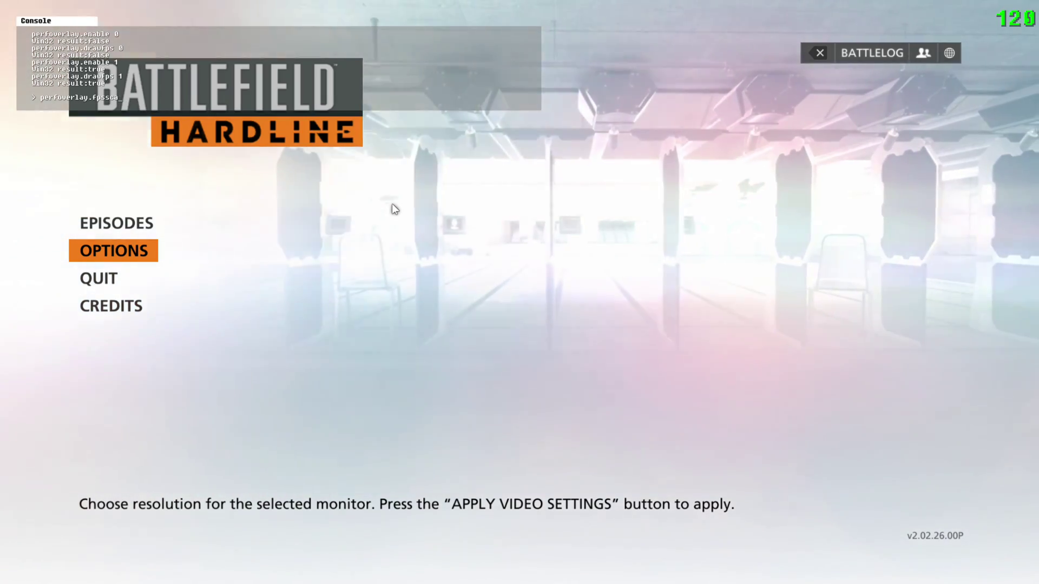
{"action": "key", "text": "BackSpace"}
{"action": "key", "text": "BackSpace"}
{"action": "key", "text": "BackSpace"}
{"action": "key", "text": "BackSpace"}
{"action": "key", "text": "BackSpace"}
{"action": "key", "text": "BackSpace"}
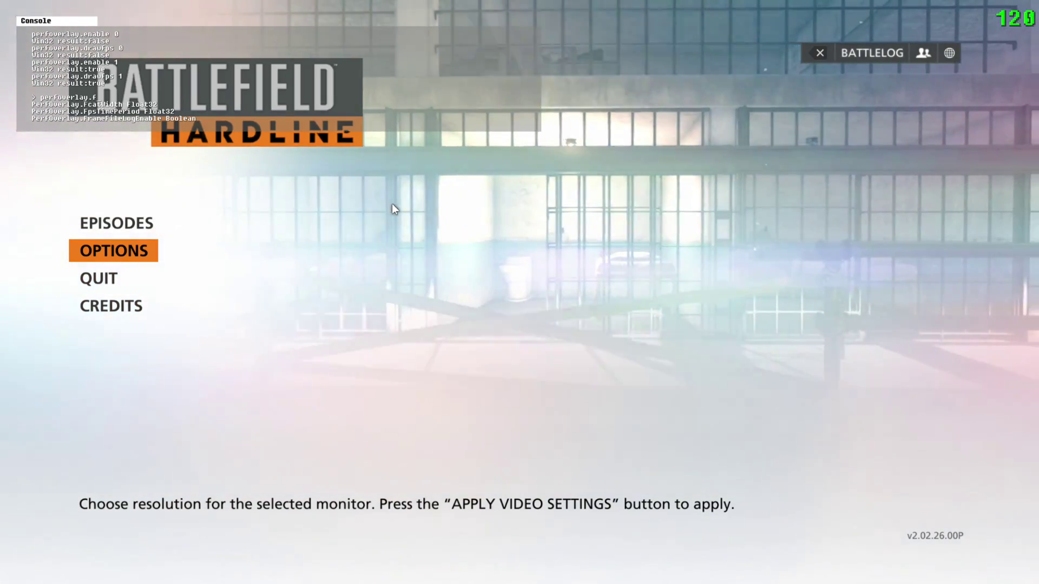
{"action": "key", "text": "BackSpace"}
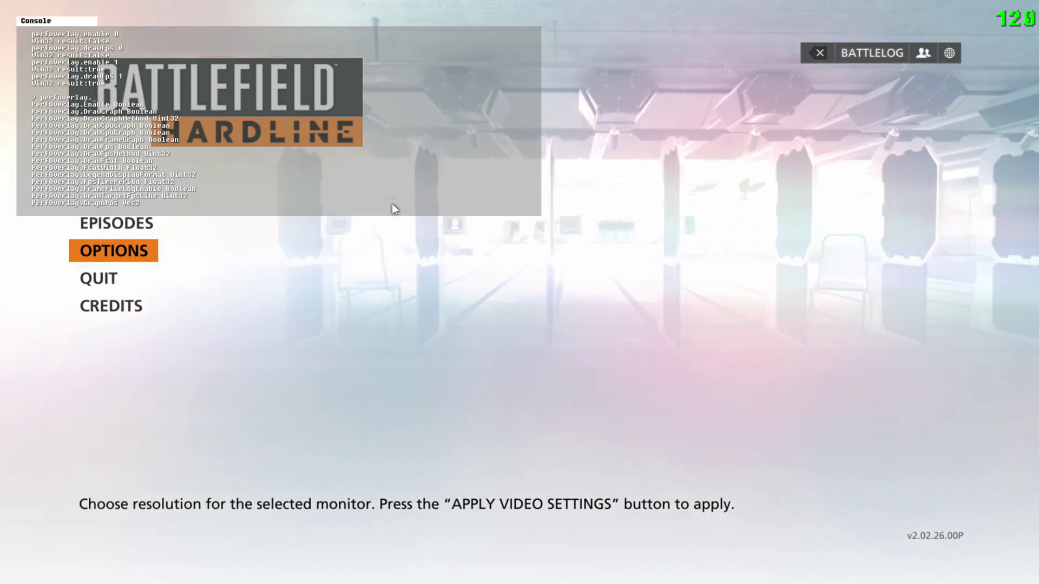
{"action": "key", "text": "BackSpace"}
{"action": "key", "text": "BackSpace"}
{"action": "key", "text": "BackSpace"}
{"action": "key", "text": "BackSpace"}
{"action": "key", "text": "BackSpace"}
{"action": "key", "text": "BackSpace"}
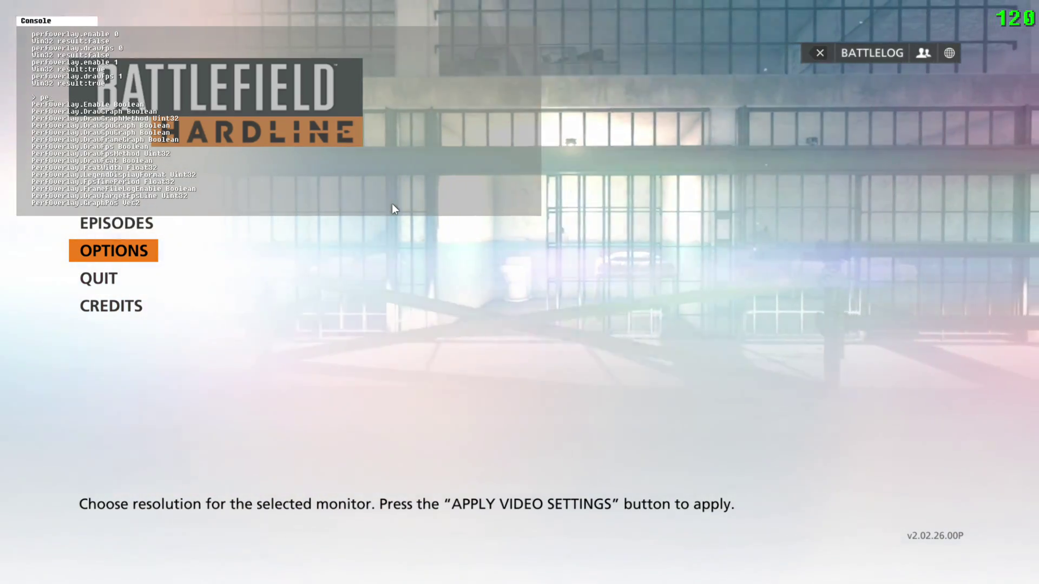
{"action": "key", "text": "BackSpace"}
{"action": "key", "text": "BackSpace"}
{"action": "key", "text": "BackSpace"}
{"action": "key", "text": "BackSpace"}
{"action": "key", "text": "BackSpace"}
{"action": "key", "text": "BackSpace"}
Run 'list' to print all console variables, then enter perfoverlay.drawFps 1 and recall perfoverlay.enable 1.
{"action": "type", "text": "1"}
{"action": "type", "text": "ist"}
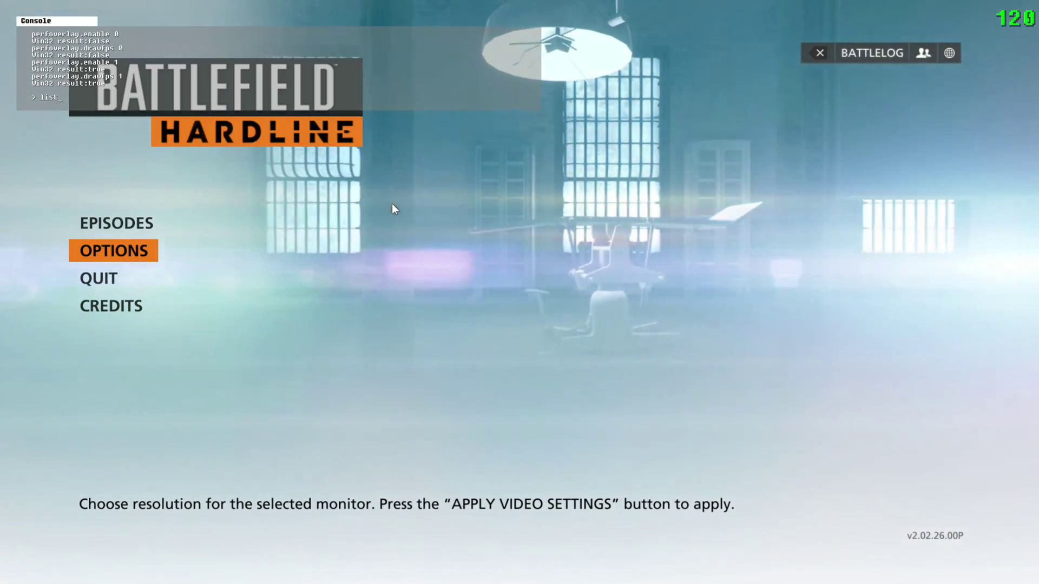
{"action": "key", "text": "Return"}
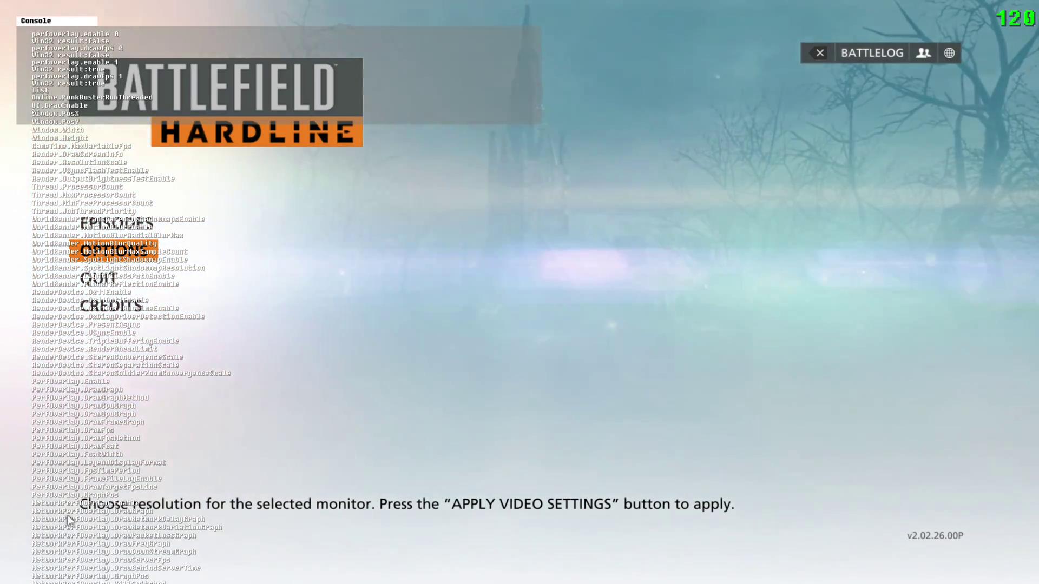
{"action": "type", "text": "perfoverlay.drawFps 0"}
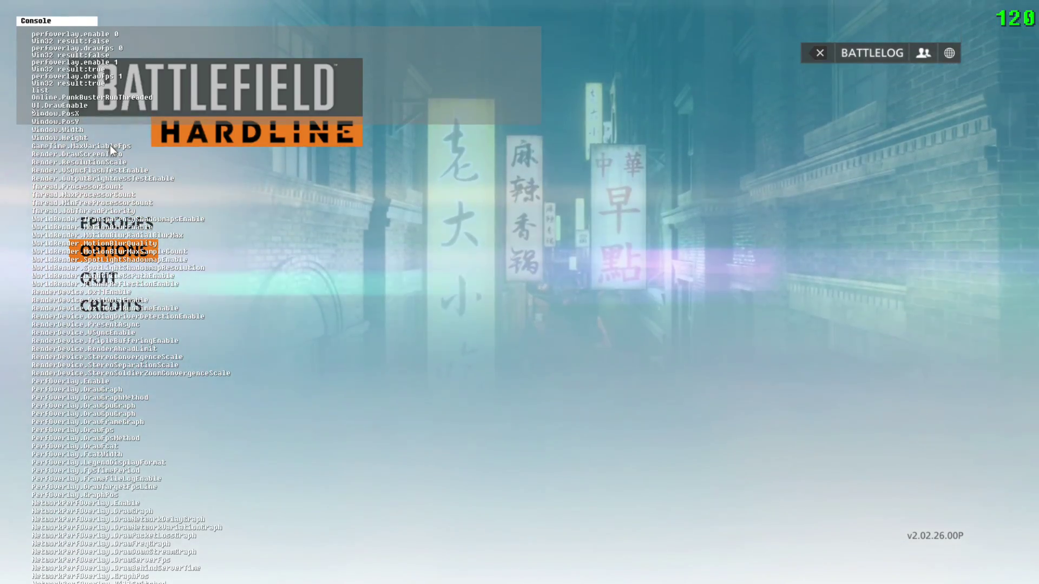
{"action": "key", "text": "BackSpace"}
{"action": "type", "text": "1"}
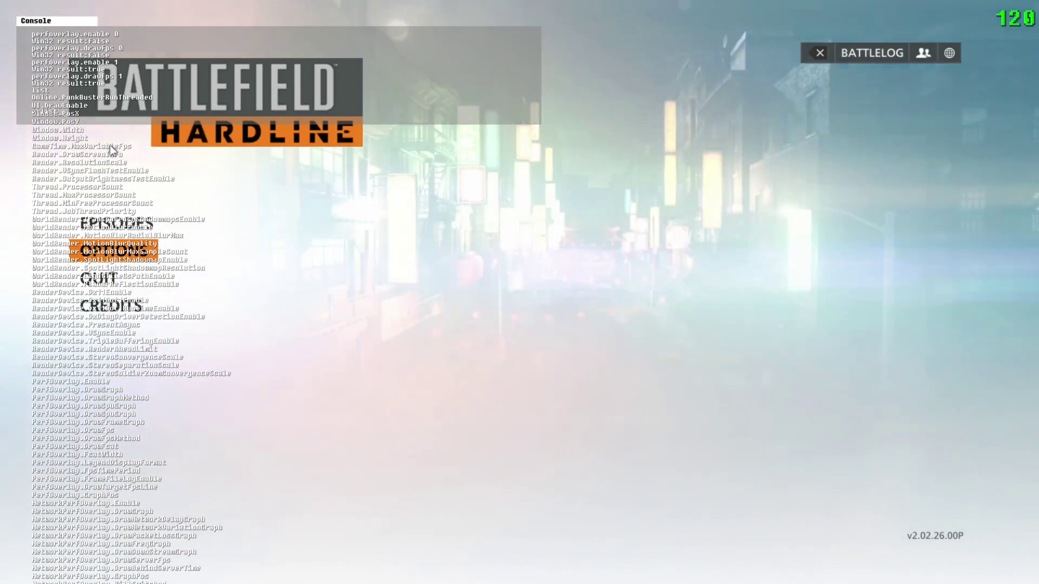
{"action": "key", "text": "Up"}
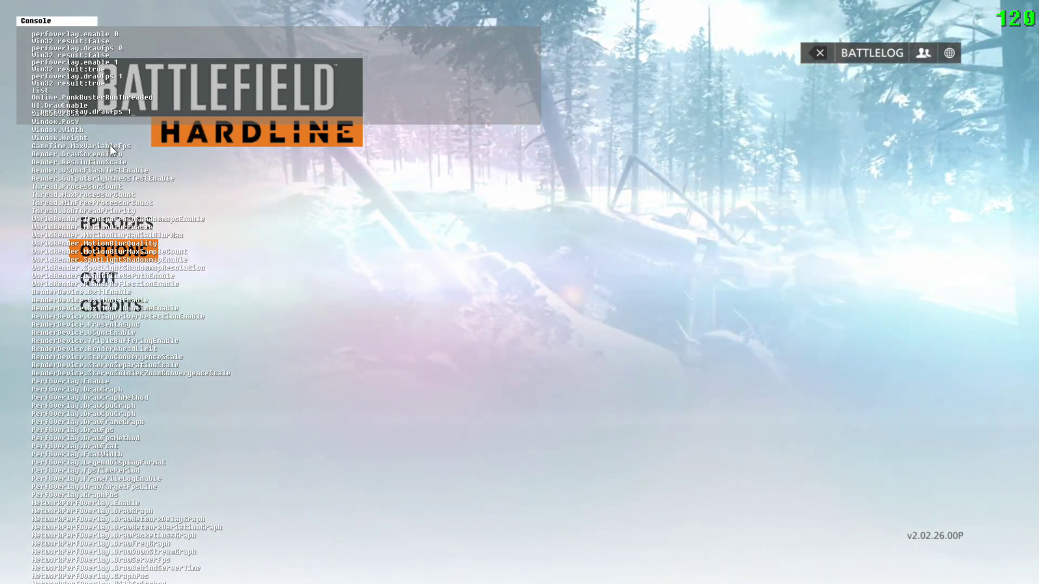
Rerun perfoverlay.enable 1, run perfoverlay.drawgraph 1 for the frame-time graph, and close the console.
{"action": "key", "text": "Return"}
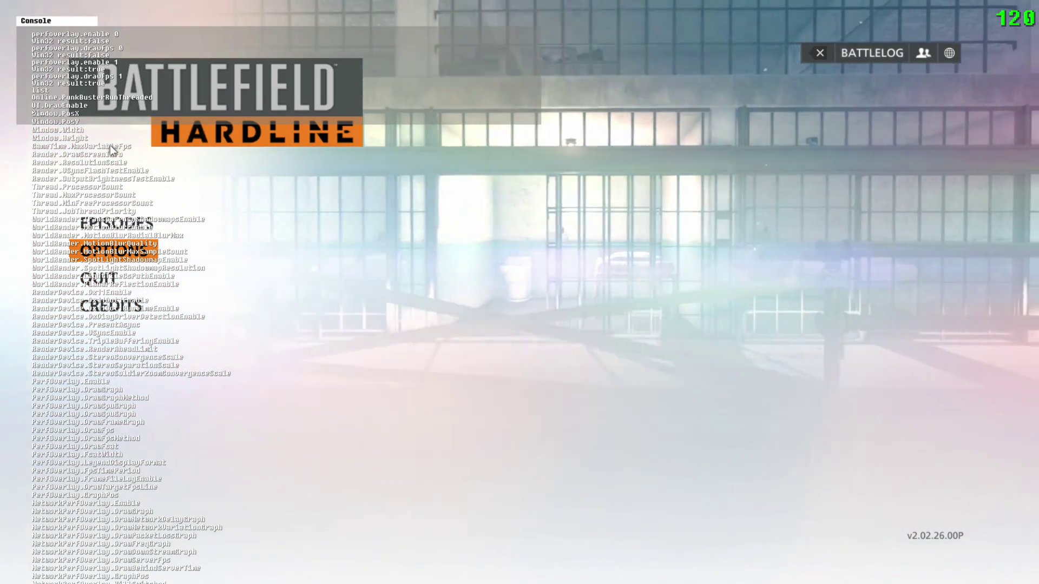
{"action": "key", "text": "Tab"}
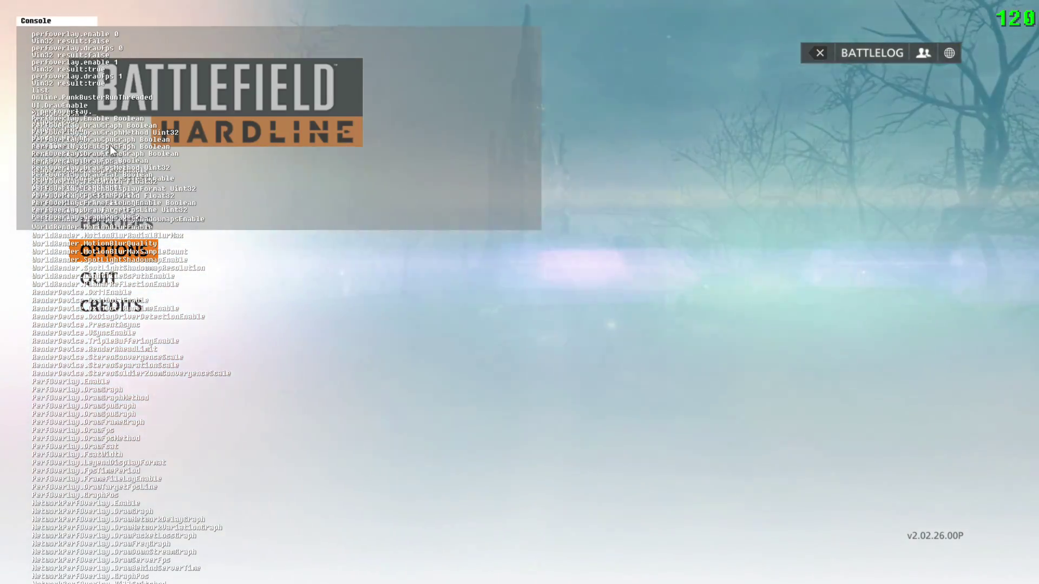
{"action": "type", "text": "draw"}
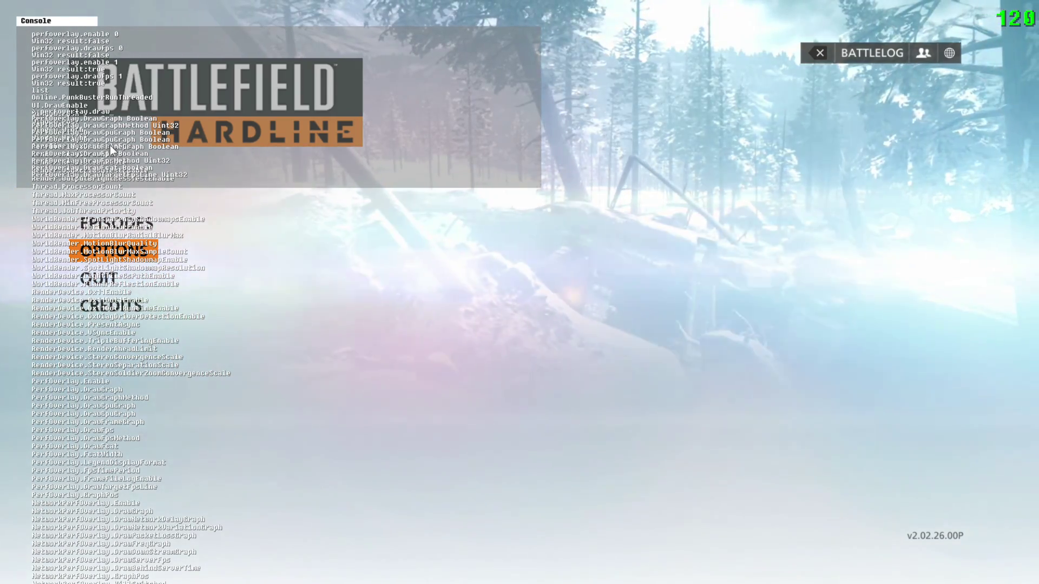
{"action": "type", "text": "gra"}
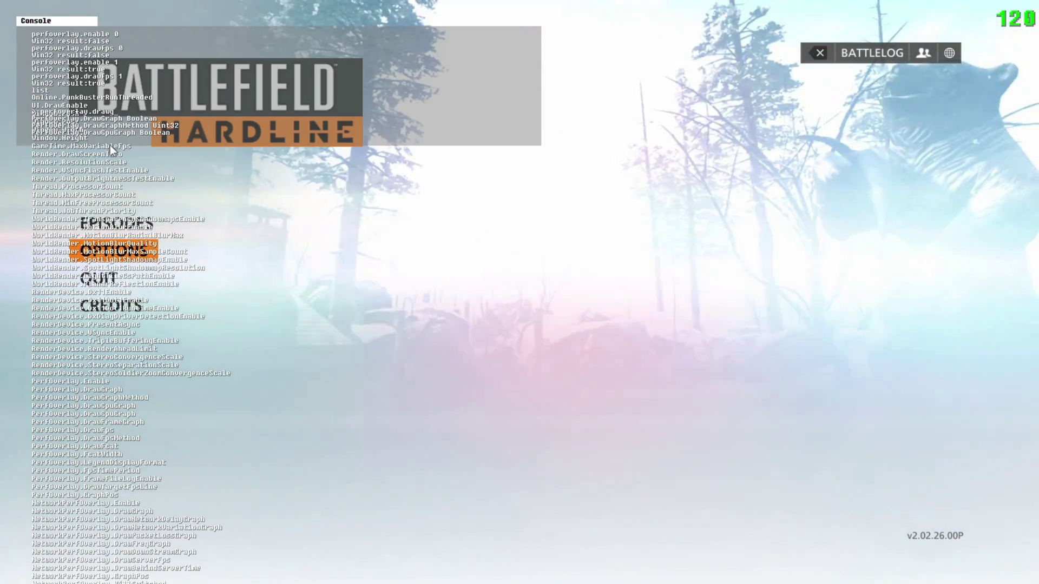
{"action": "type", "text": "ph 1"}
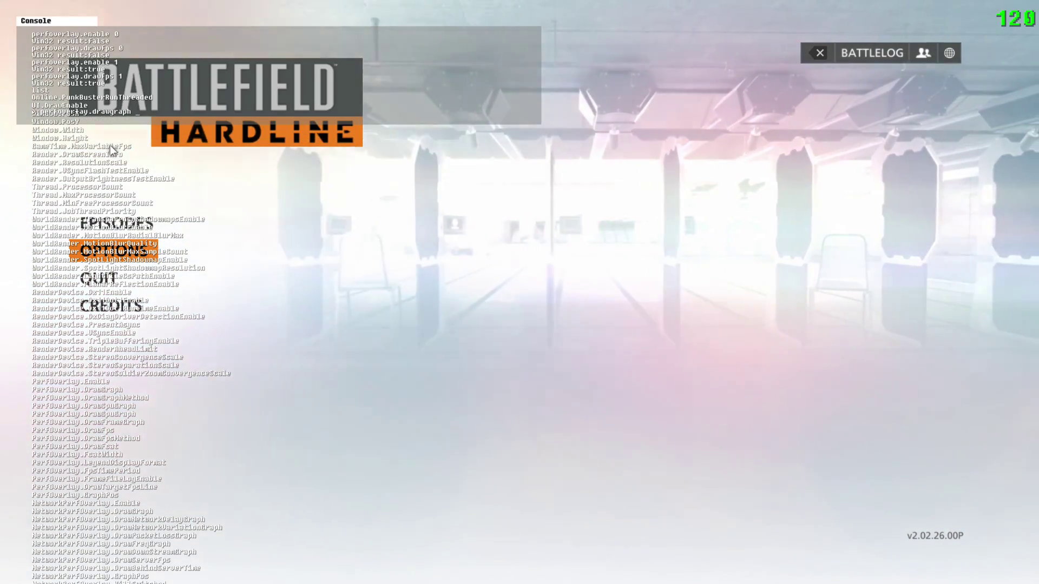
{"action": "key", "text": "Return"}
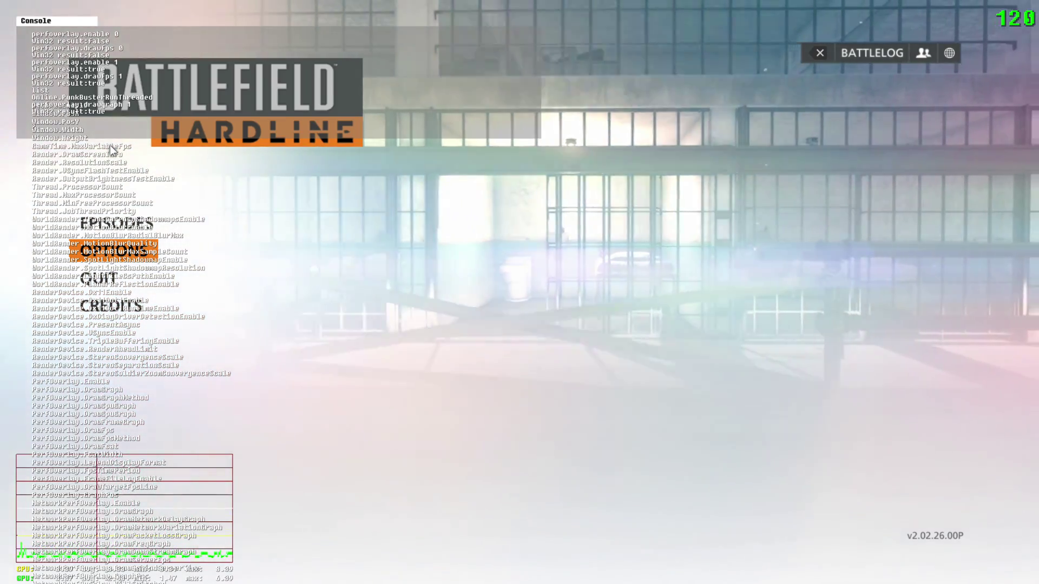
{"action": "key", "text": "grave"}
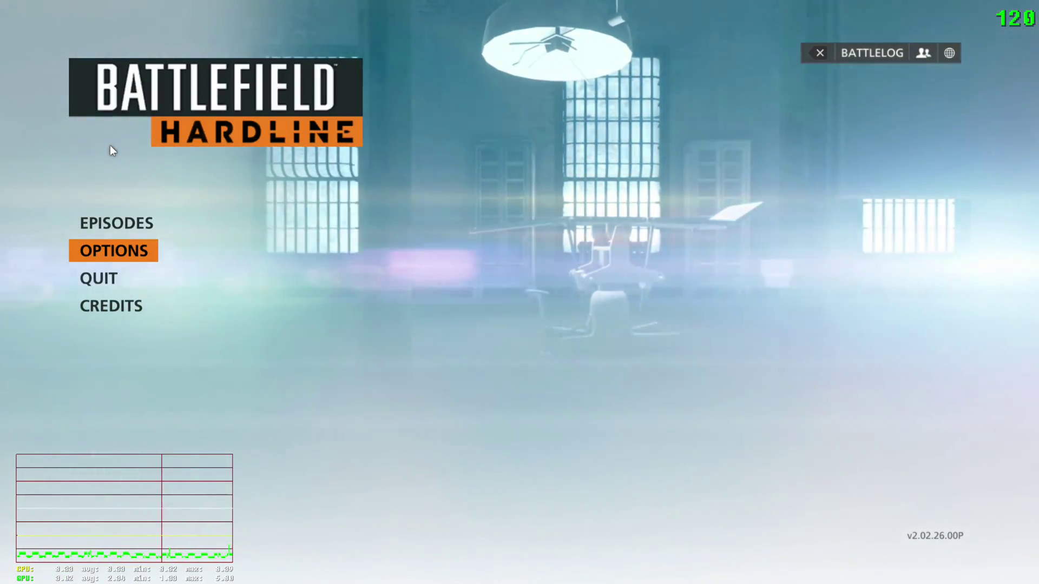